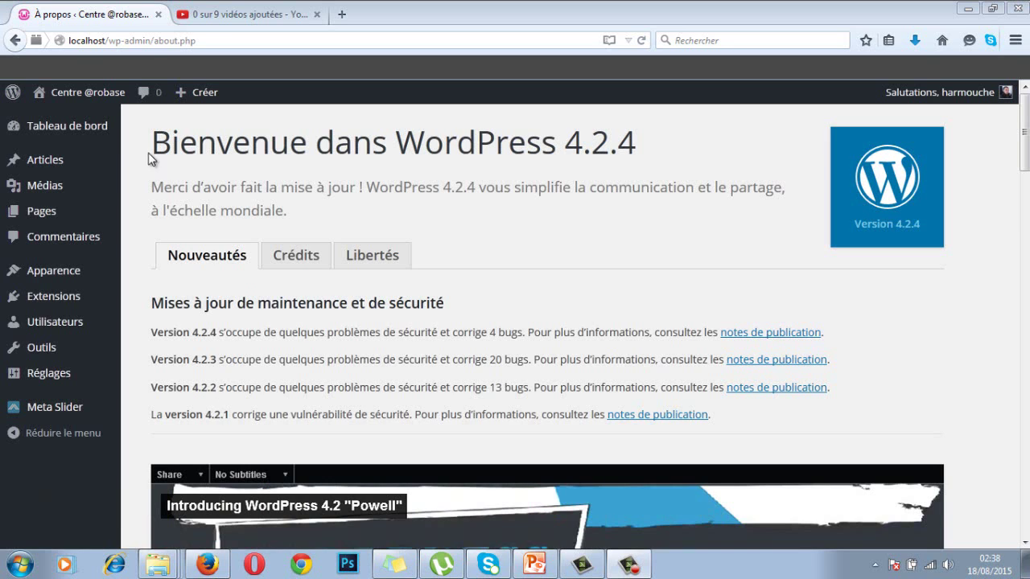
Go to Apparence > Thèmes to list the seven installed themes
mouse_move(122, 163)
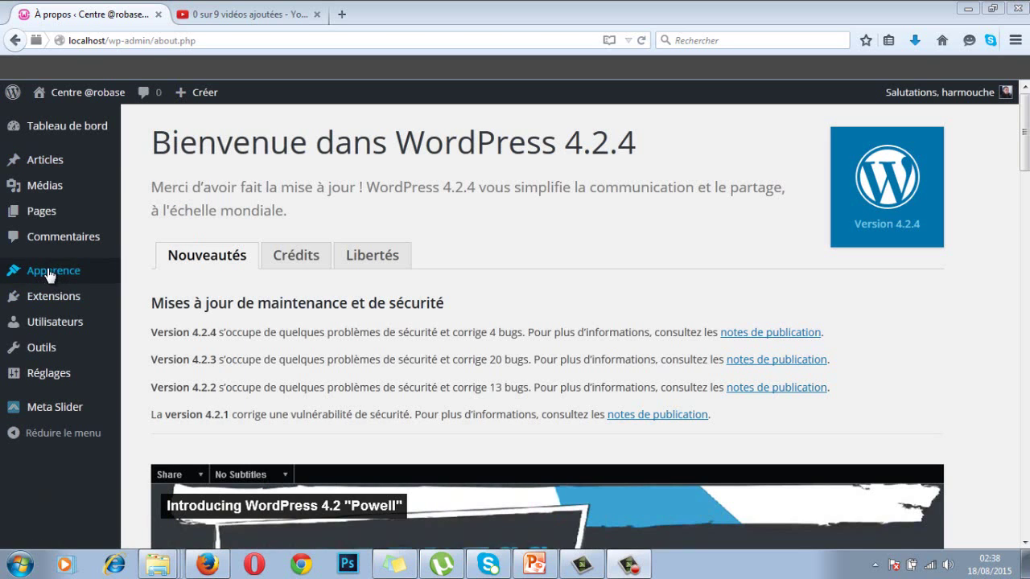
mouse_move(50, 275)
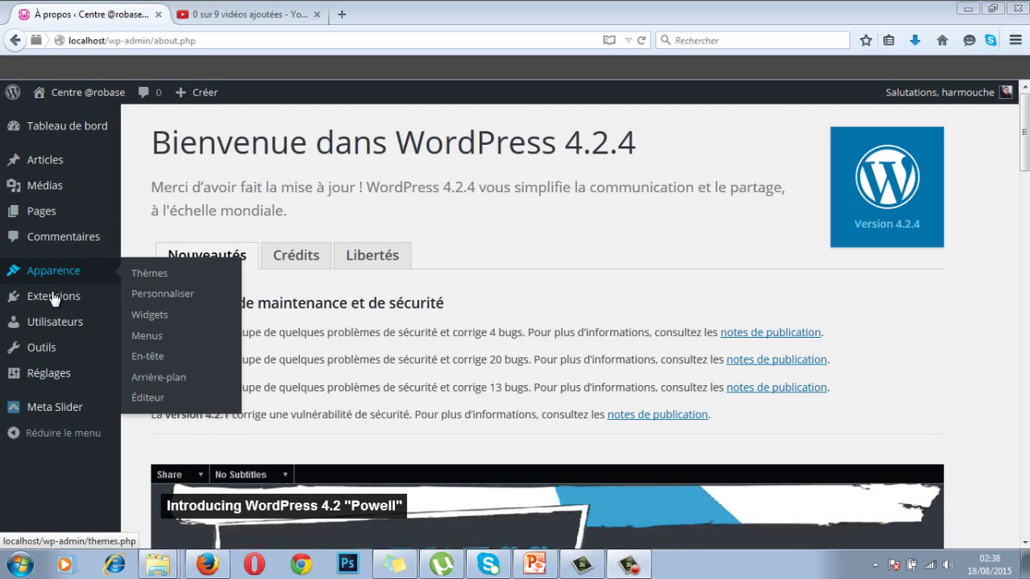
click(149, 274)
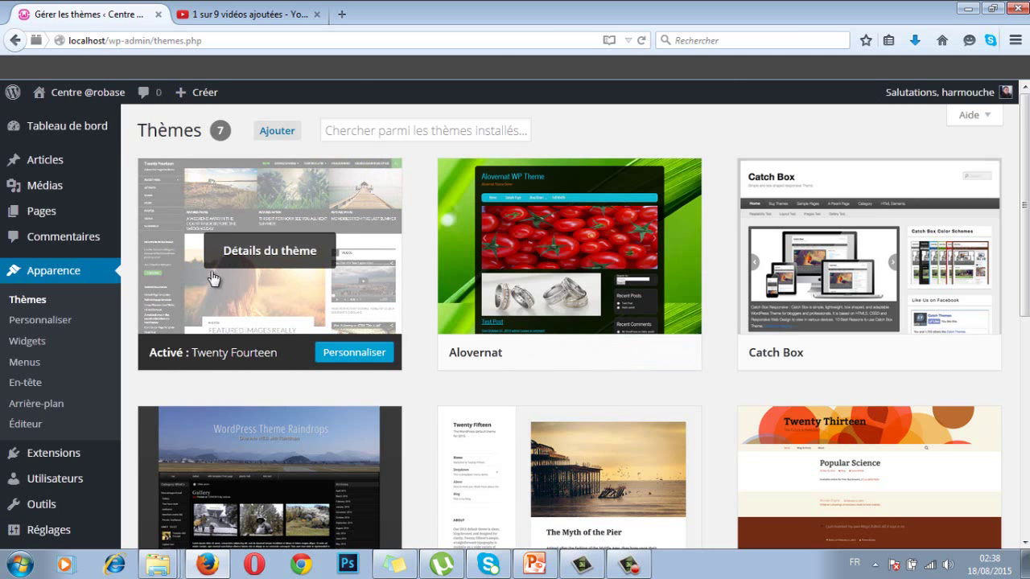
Look through the active Twenty Fourteen theme's details, then close them
click(267, 255)
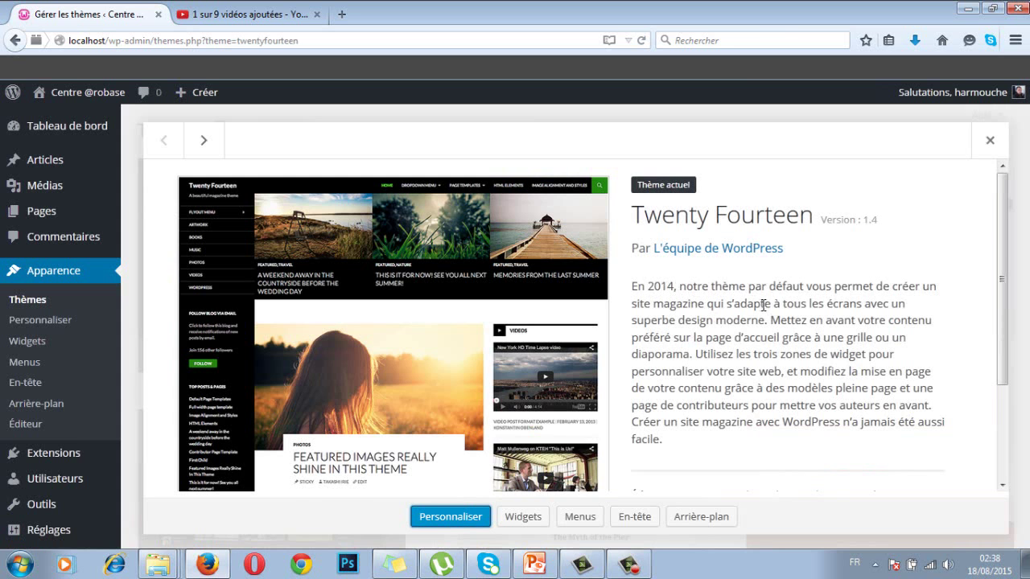
drag(1003, 242, 1004, 346)
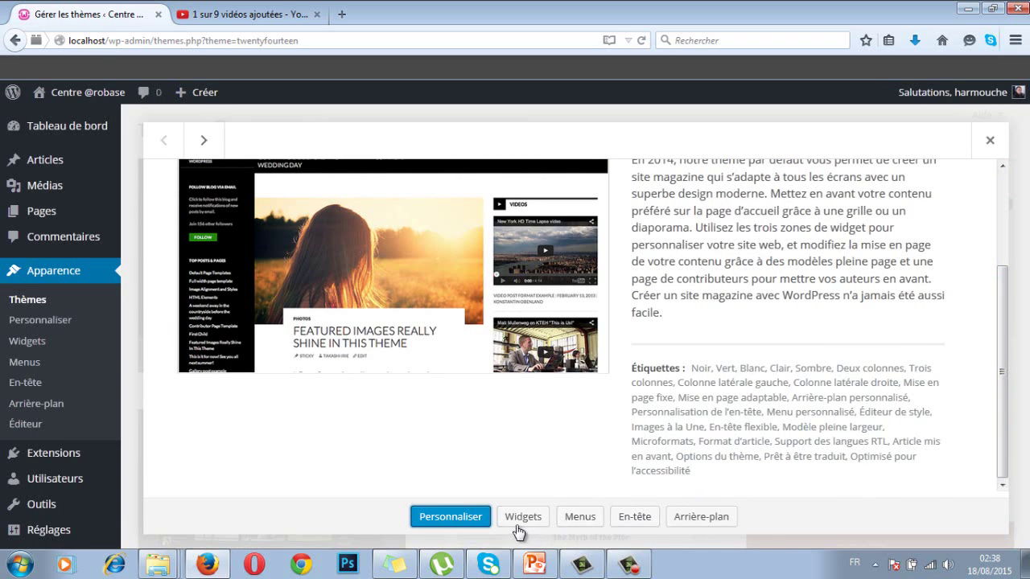
drag(1006, 455, 1012, 263)
key(Escape)
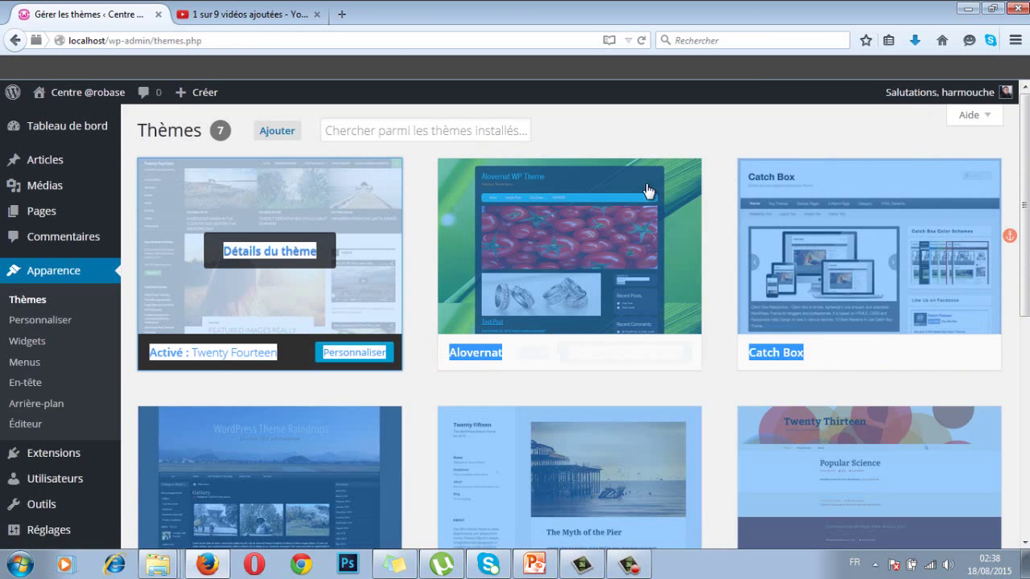
Clear the stray text selection, open Alovernat's details and start its live preview
click(1022, 268)
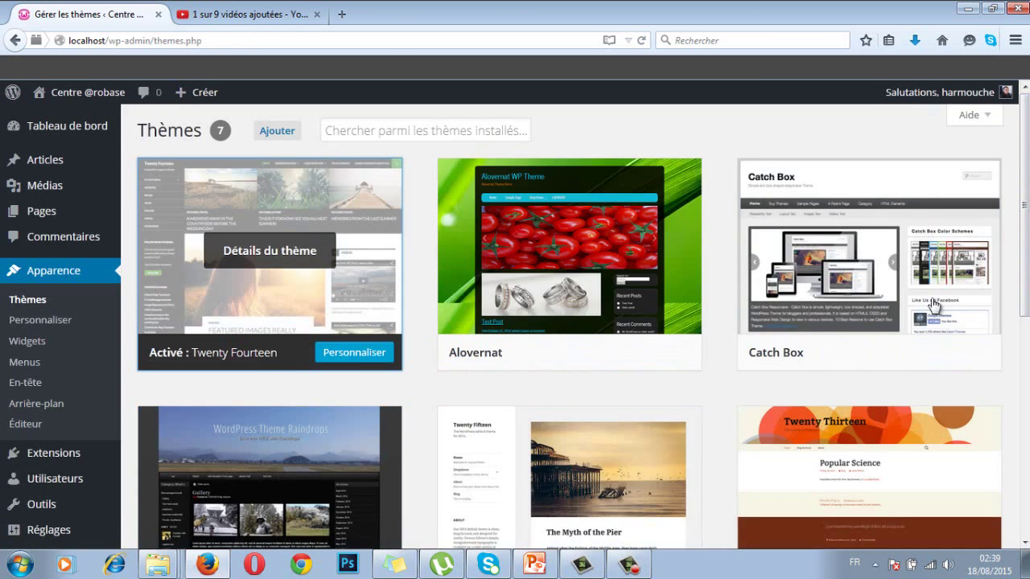
mouse_move(519, 303)
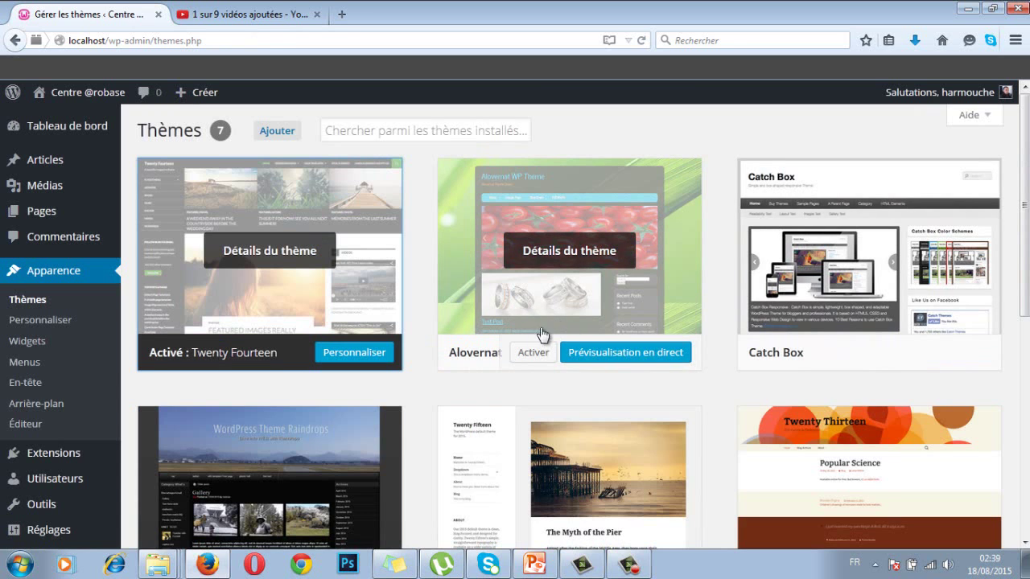
click(531, 278)
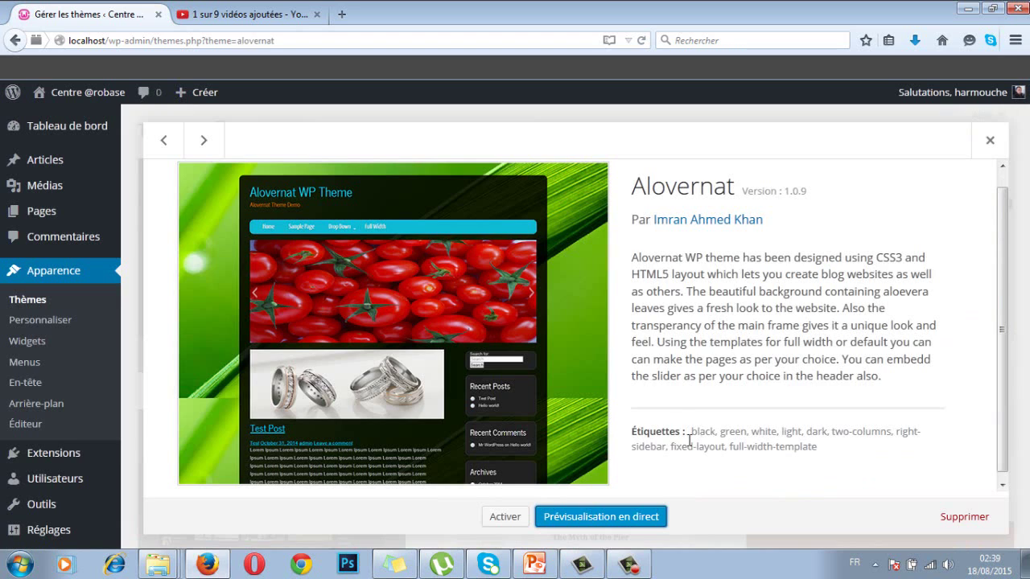
click(598, 518)
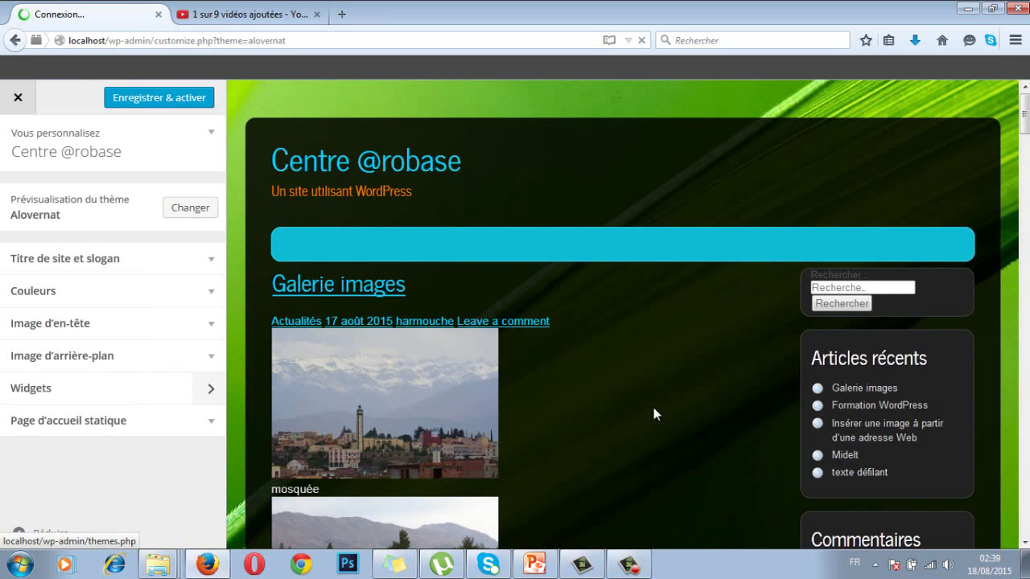
Scroll through the green Alovernat preview, return to the top, and close the customizer
drag(1026, 108, 1026, 258)
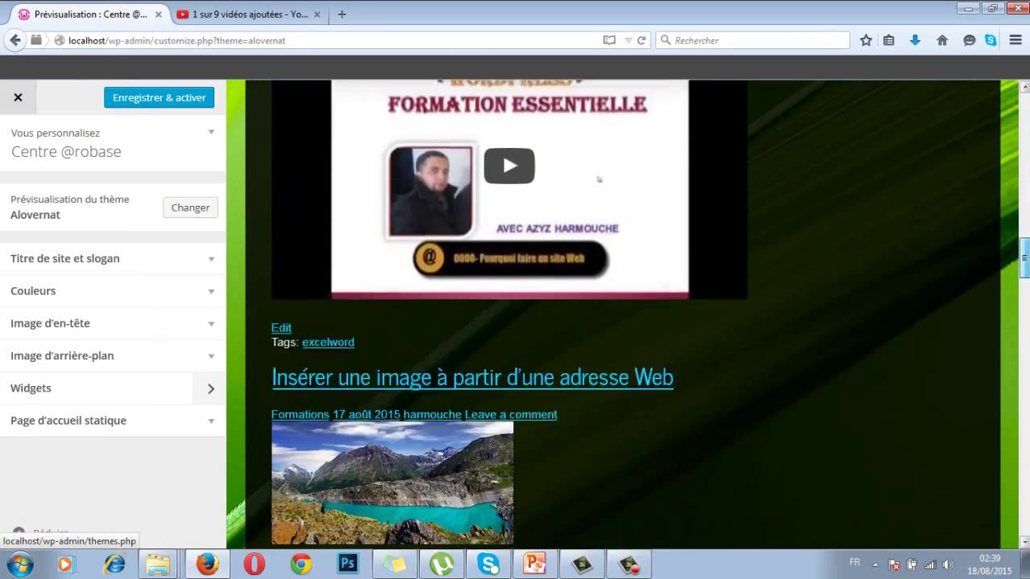
scroll(1019, 270, down, 3)
scroll(1019, 270, down, 3)
scroll(1019, 270, down, 3)
scroll(1020, 270, down, 2)
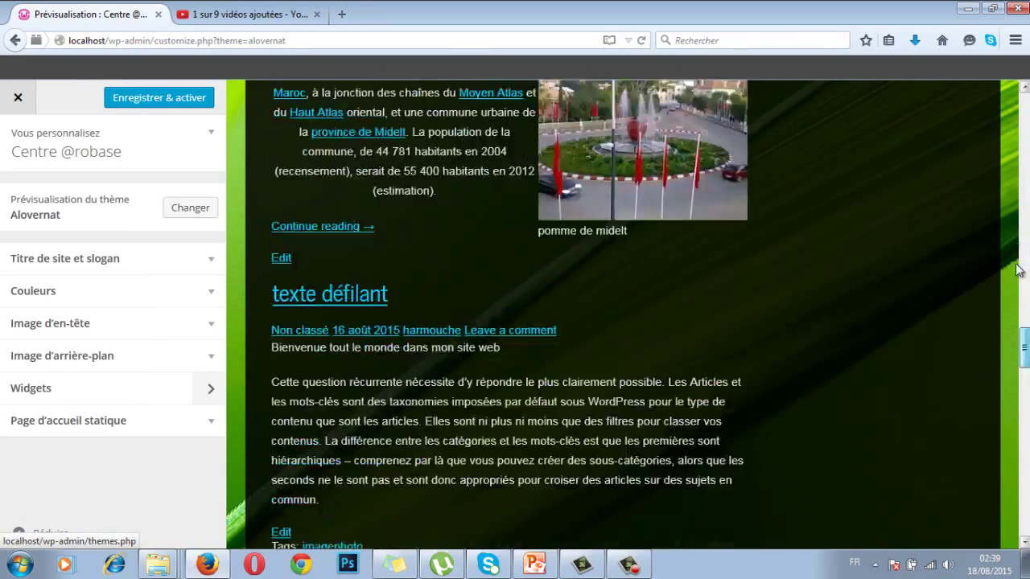
key(Home)
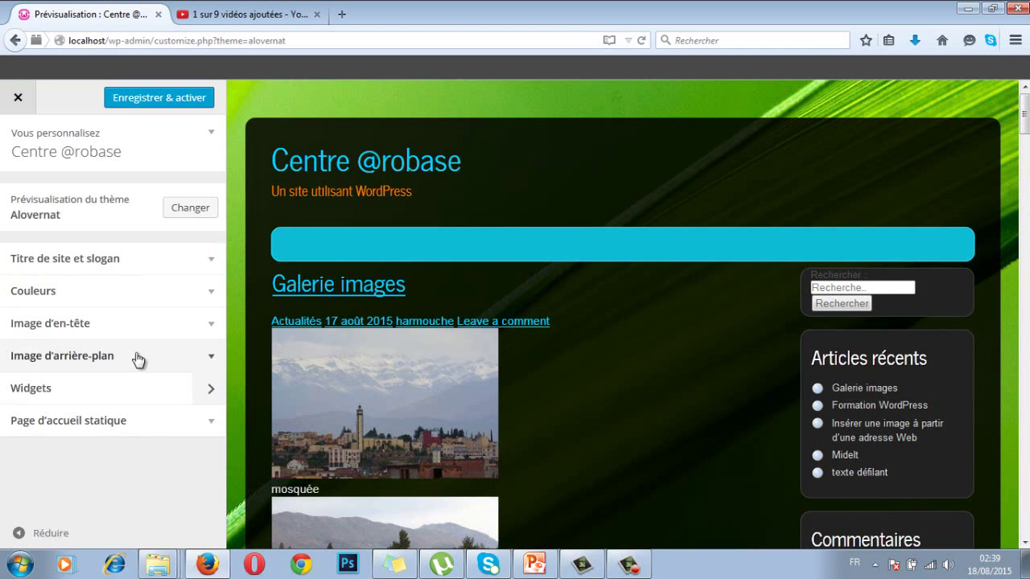
click(18, 100)
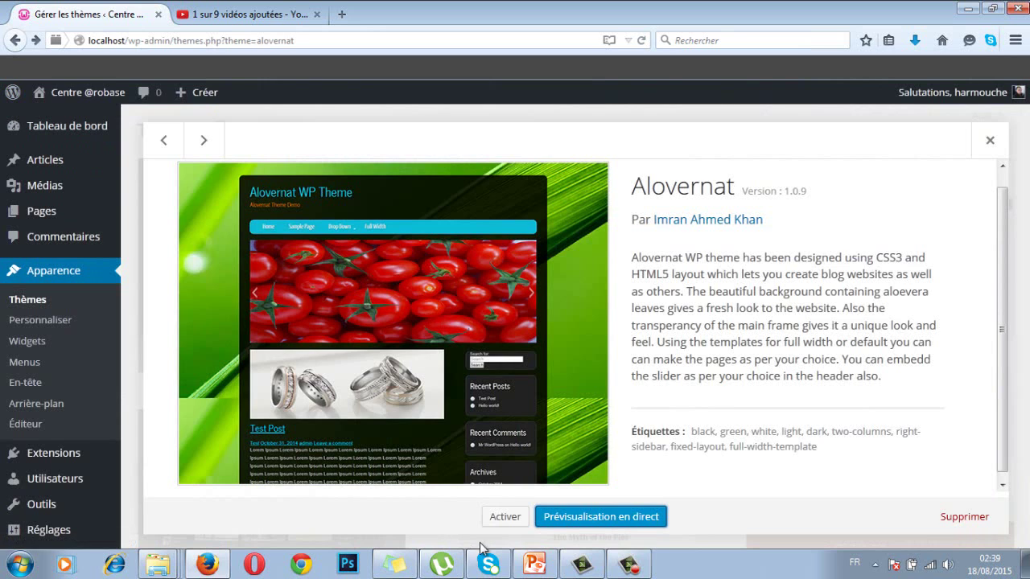
Step past Catch Box to the raindrops theme details and launch its live preview
click(201, 142)
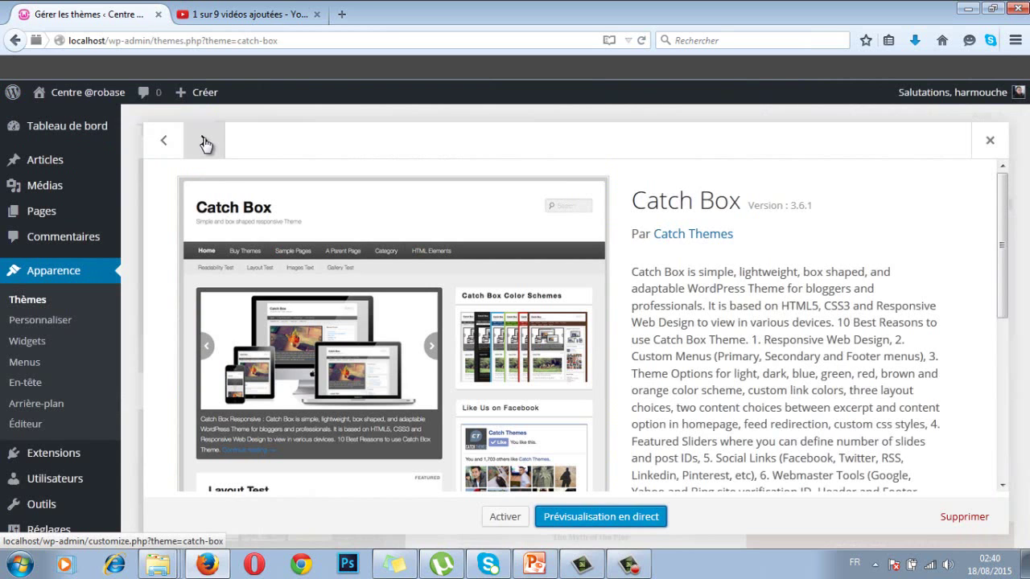
click(205, 142)
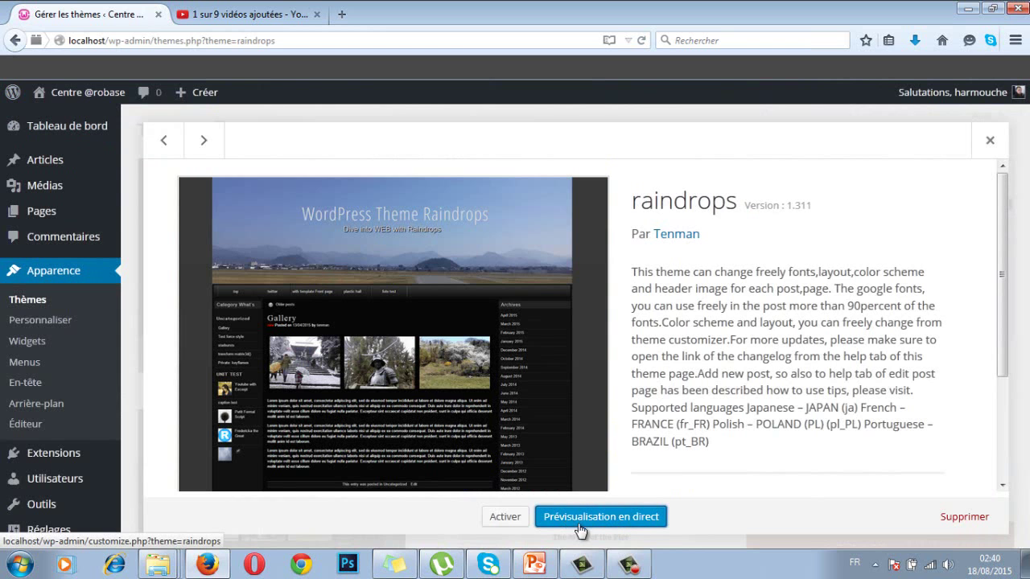
click(624, 522)
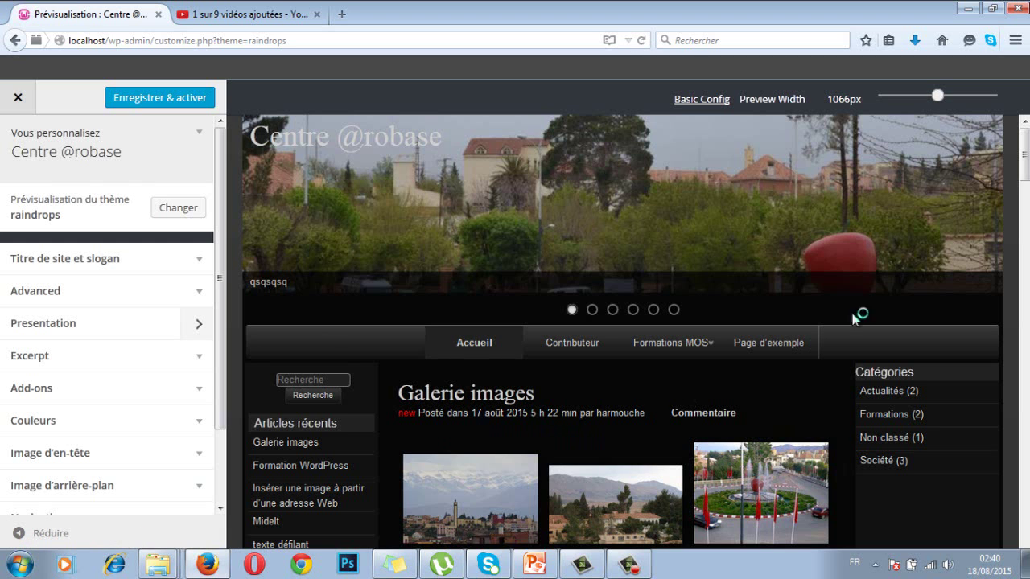
Scroll the raindrops preview to check the header slideshow, menu and six-photo Galerie images
drag(1025, 157, 1025, 175)
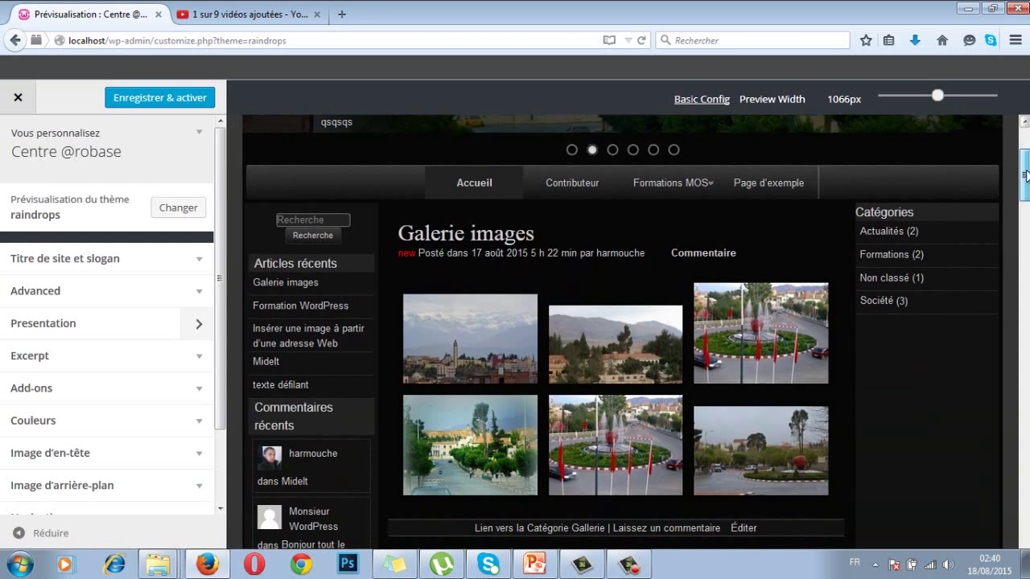
mouse_move(655, 185)
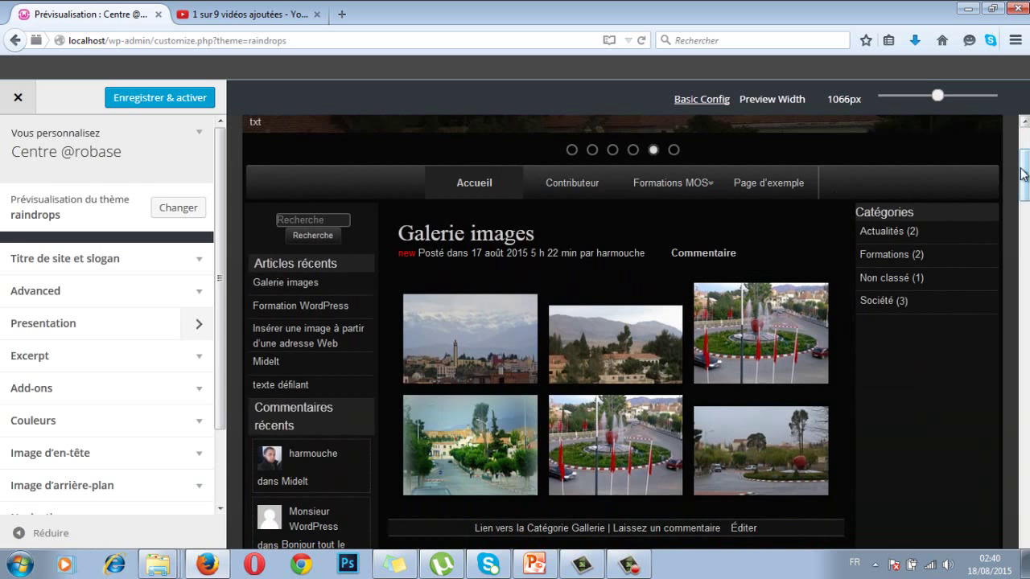
scroll(1028, 163, up, 3)
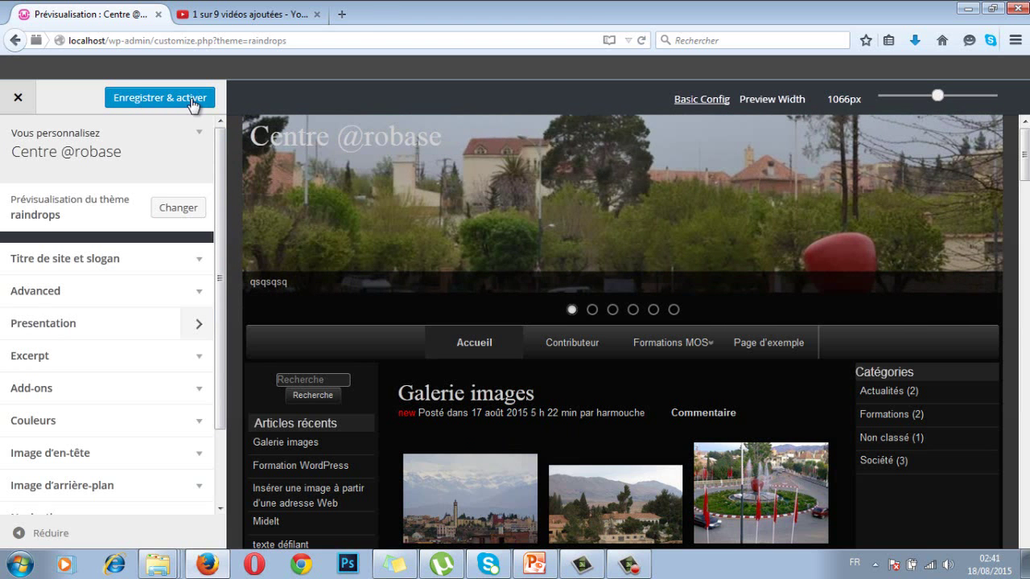
Save and activate raindrops from the customizer with Enregistrer & activer
click(193, 103)
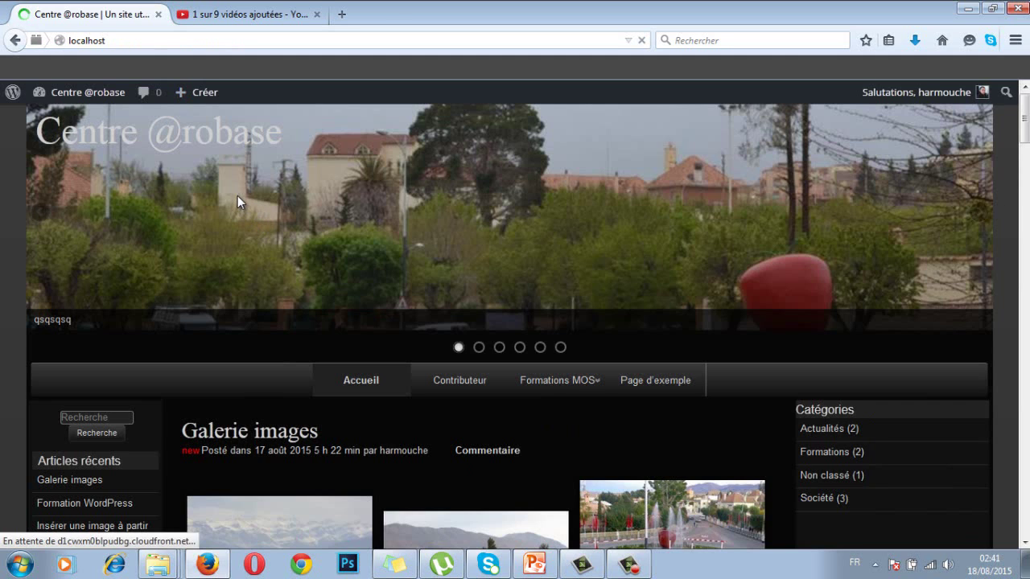
scroll(237, 201, down, 1)
scroll(238, 211, down, 3)
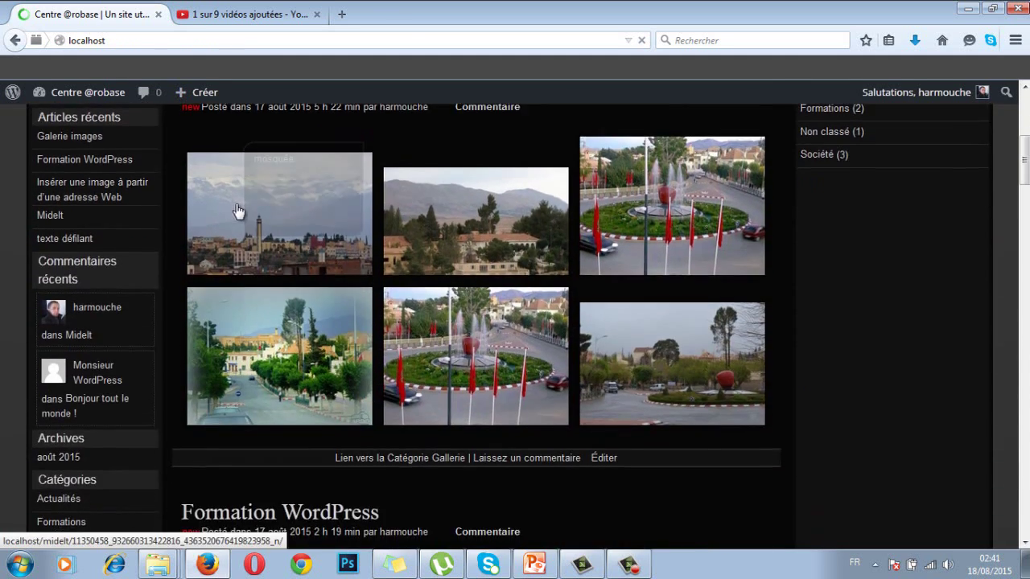
scroll(235, 211, down, 4)
scroll(233, 212, down, 3)
scroll(230, 213, down, 5)
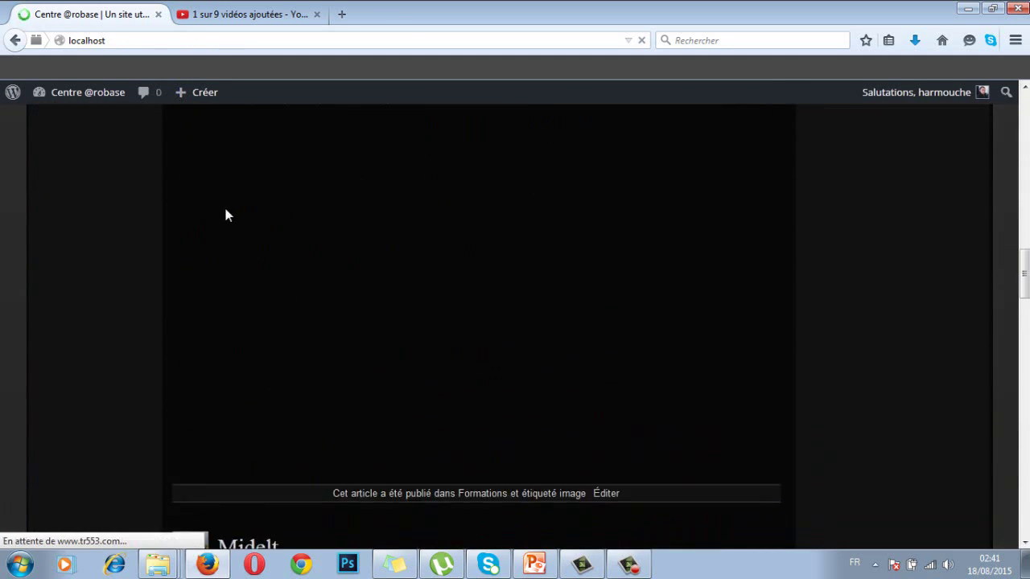
scroll(225, 213, up, 3)
scroll(225, 213, up, 4)
scroll(226, 212, up, 4)
scroll(227, 213, up, 4)
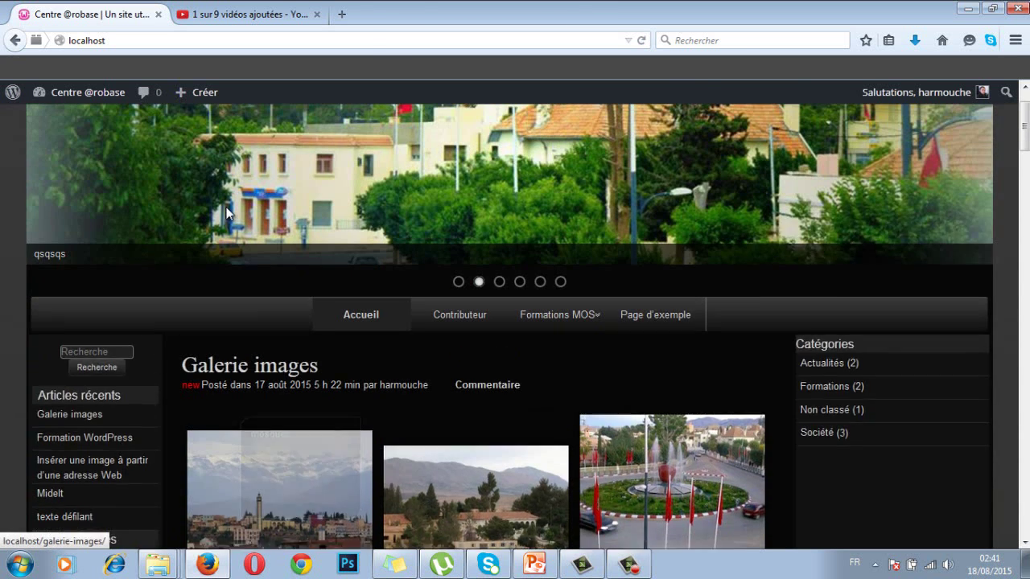
scroll(226, 212, up, 1)
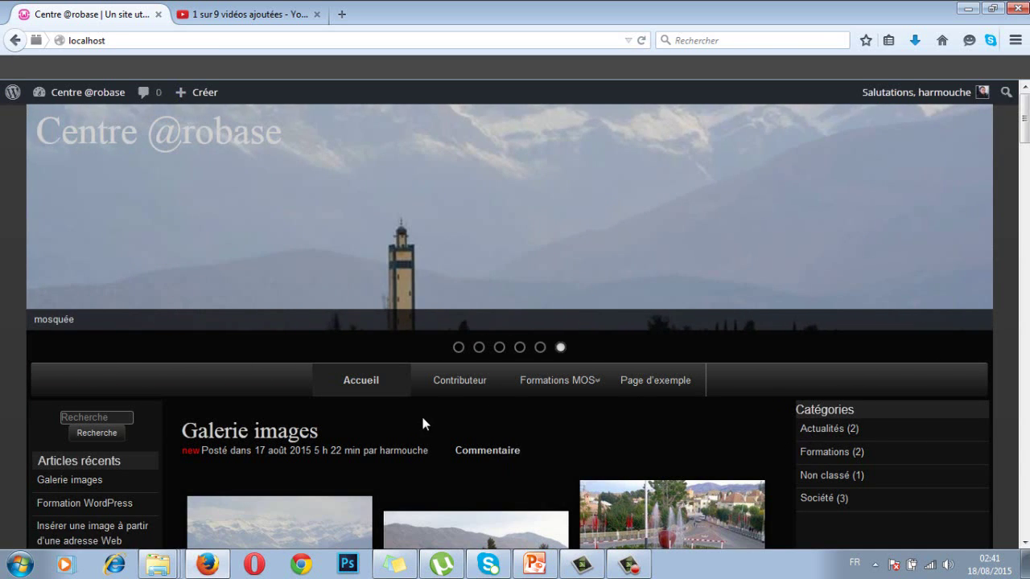
scroll(422, 420, down, 3)
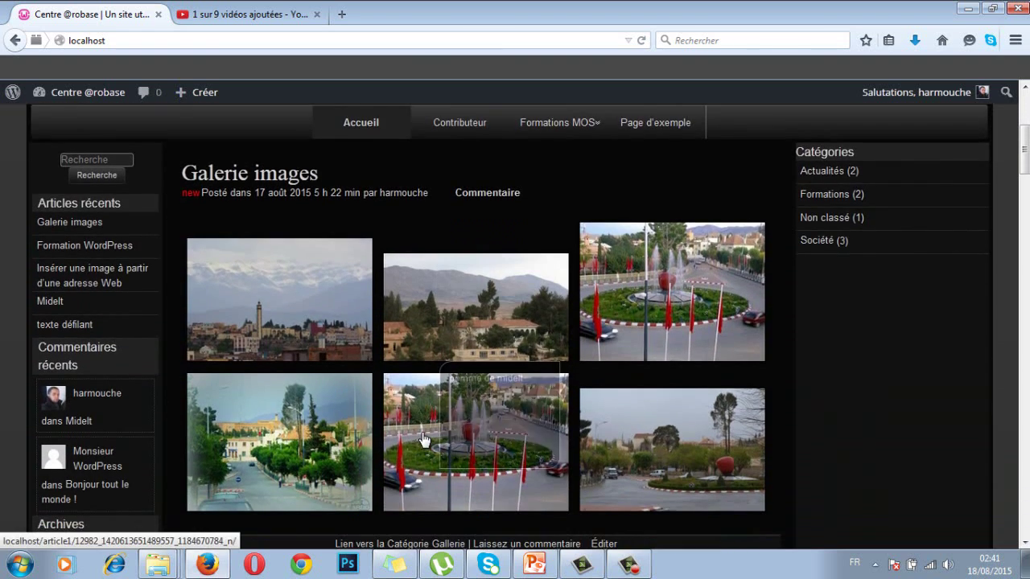
scroll(421, 435, up, 3)
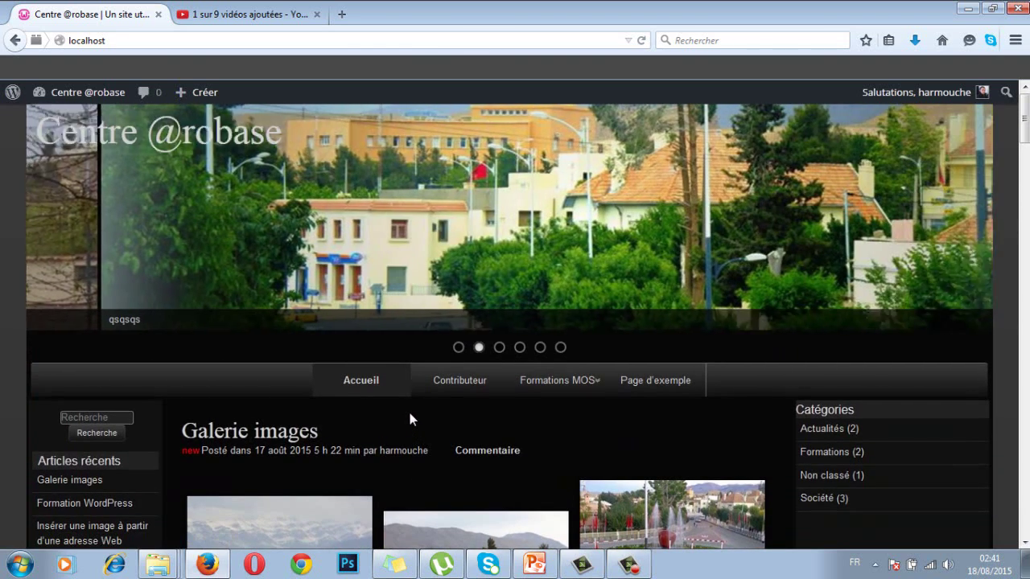